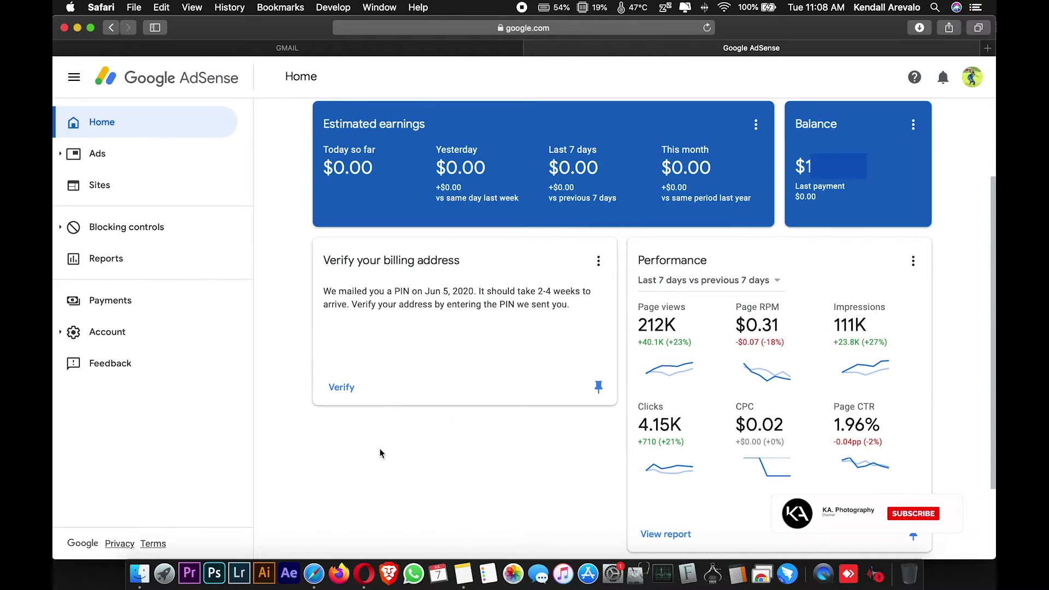
# - From the 'Enter your PIN' card, open the Address verification (PIN) Help article in a new tab
pyautogui.click(348, 392)
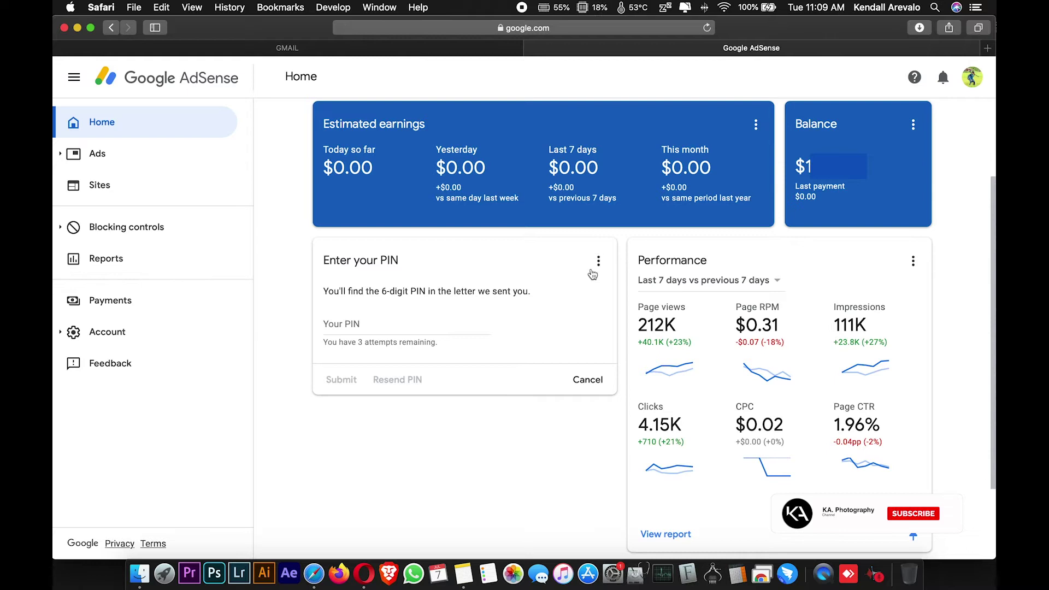
pyautogui.click(599, 262)
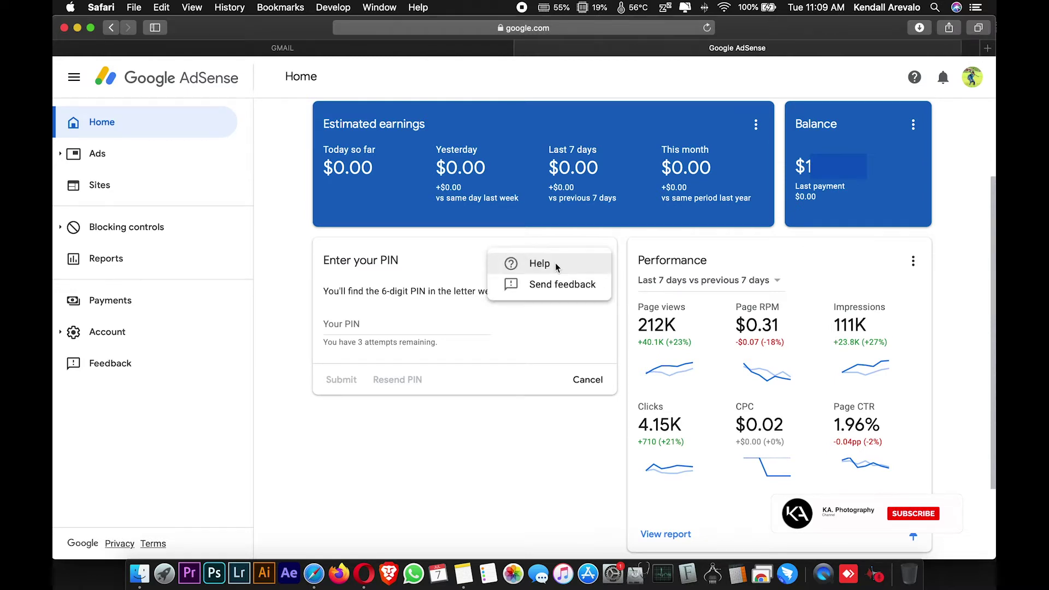
pyautogui.click(557, 267)
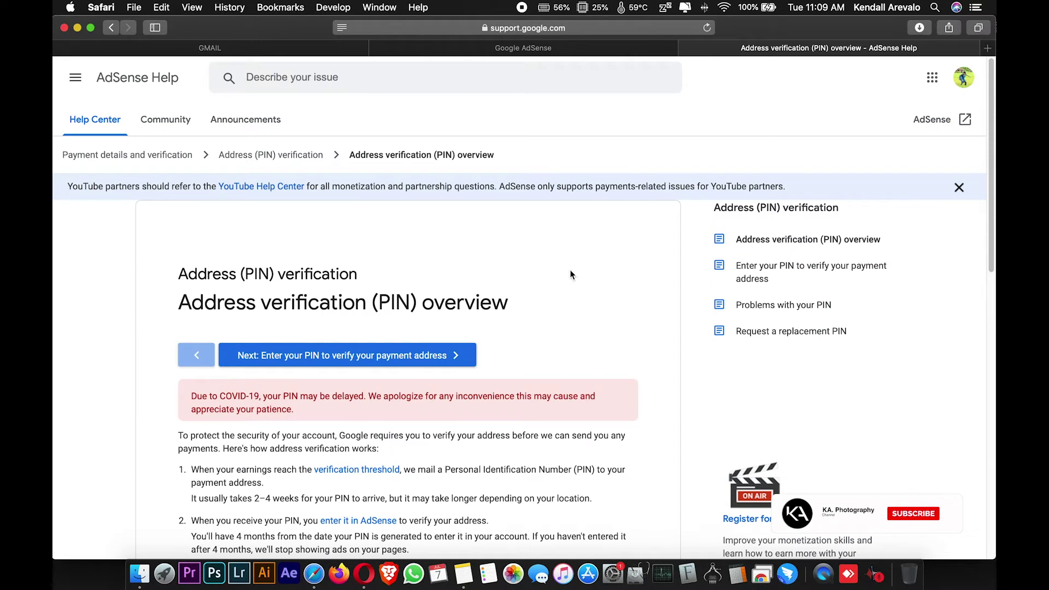
# - Scroll the PIN overview article down to the 'Having problems with your PIN?' section
pyautogui.scroll(-1, 569, 270)
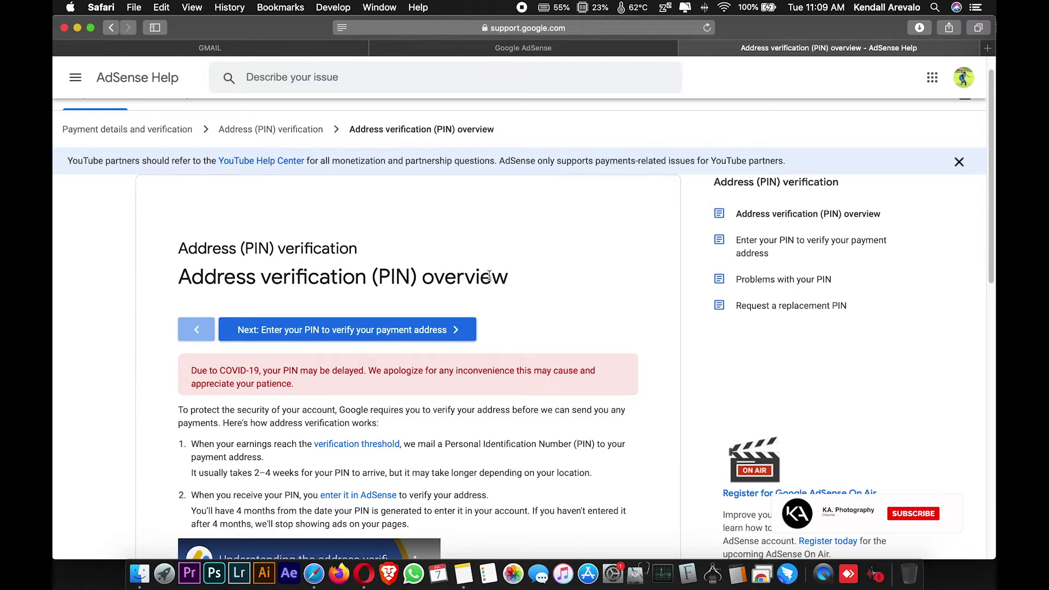
pyautogui.scroll(-1, 397, 282)
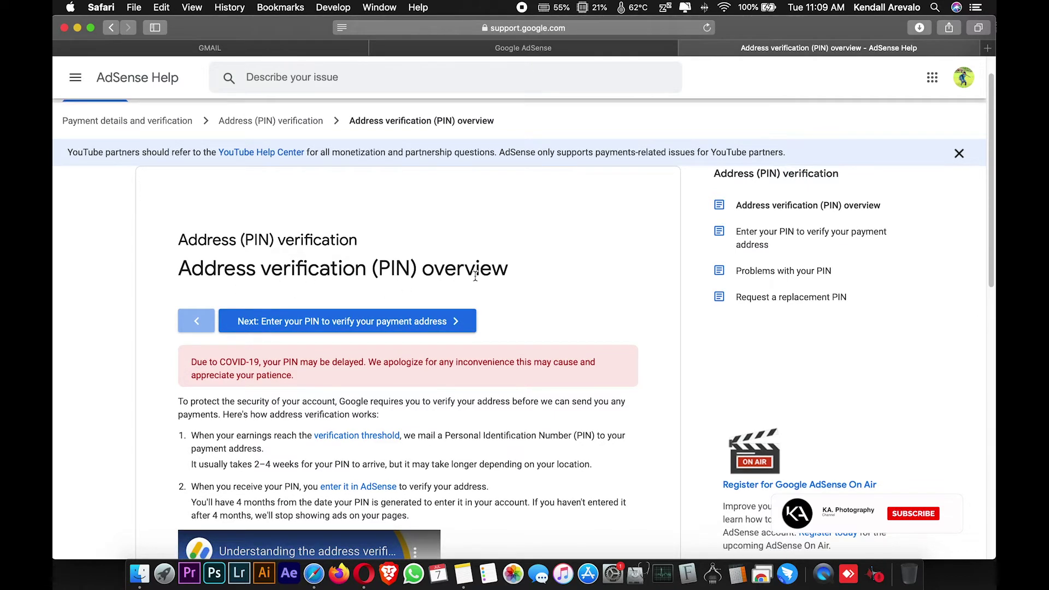
pyautogui.scroll(-5, 381, 289)
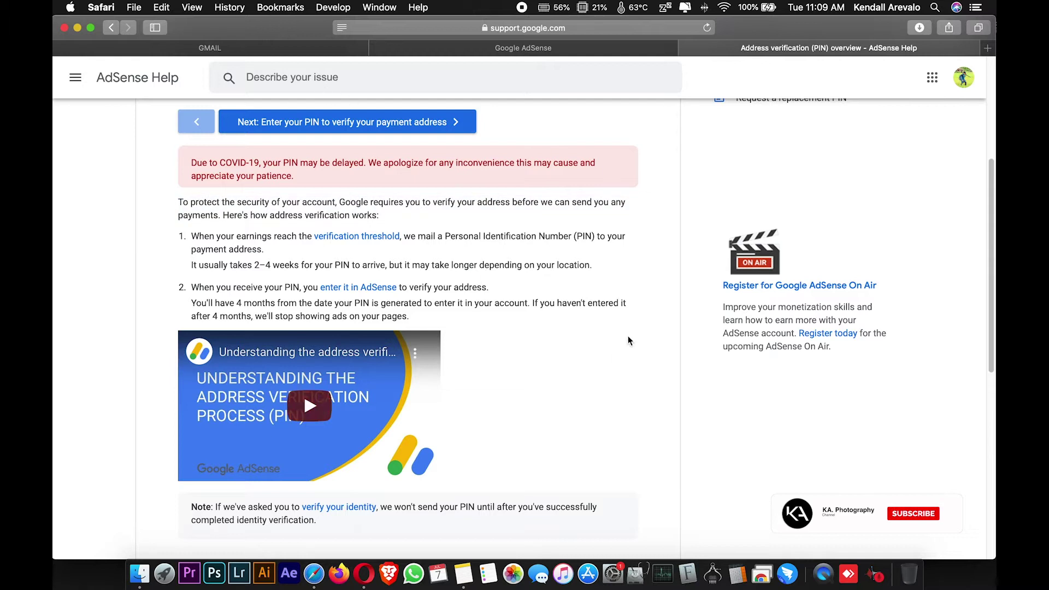
pyautogui.scroll(-8, 383, 279)
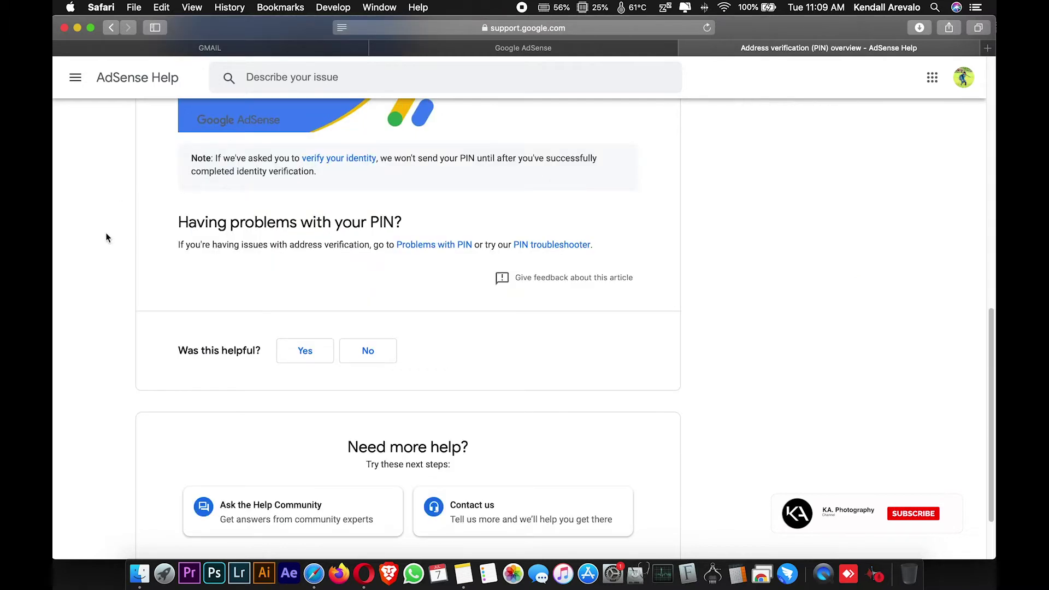
pyautogui.scroll(1, 301, 272)
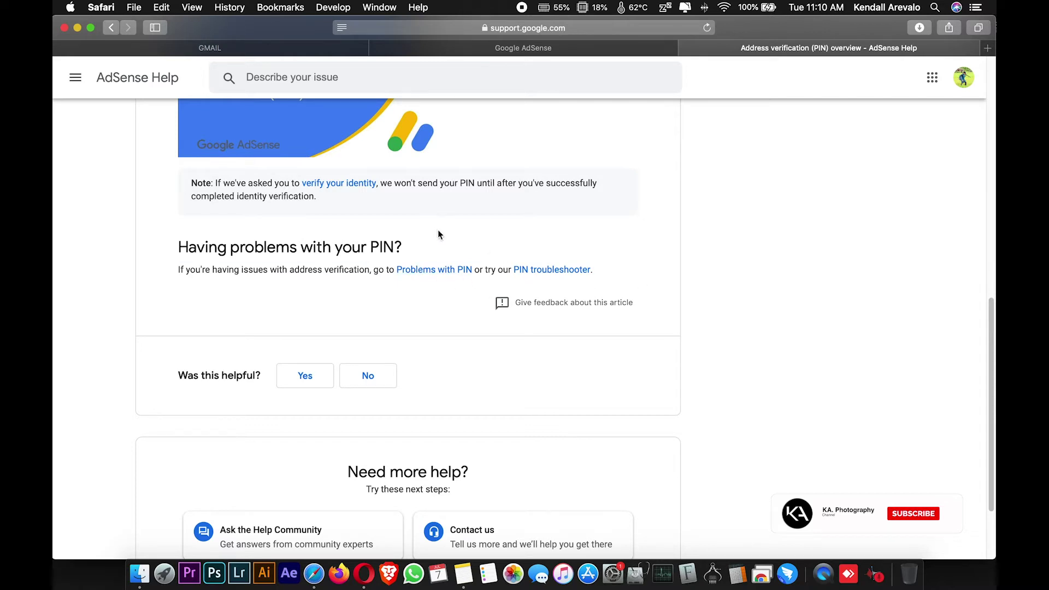
pyautogui.click(569, 270)
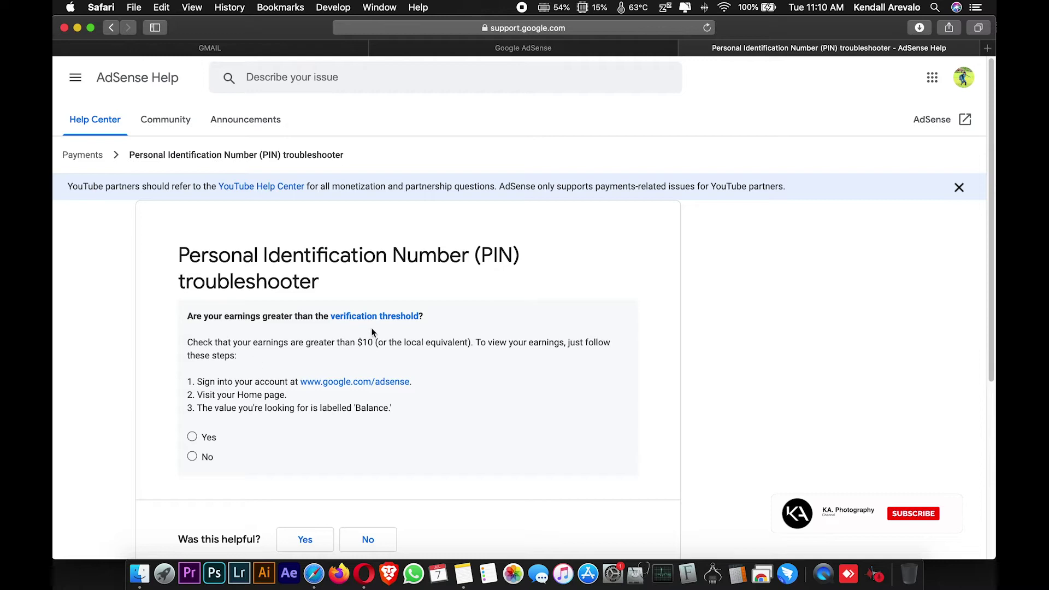
pyautogui.scroll(-1, 192, 311)
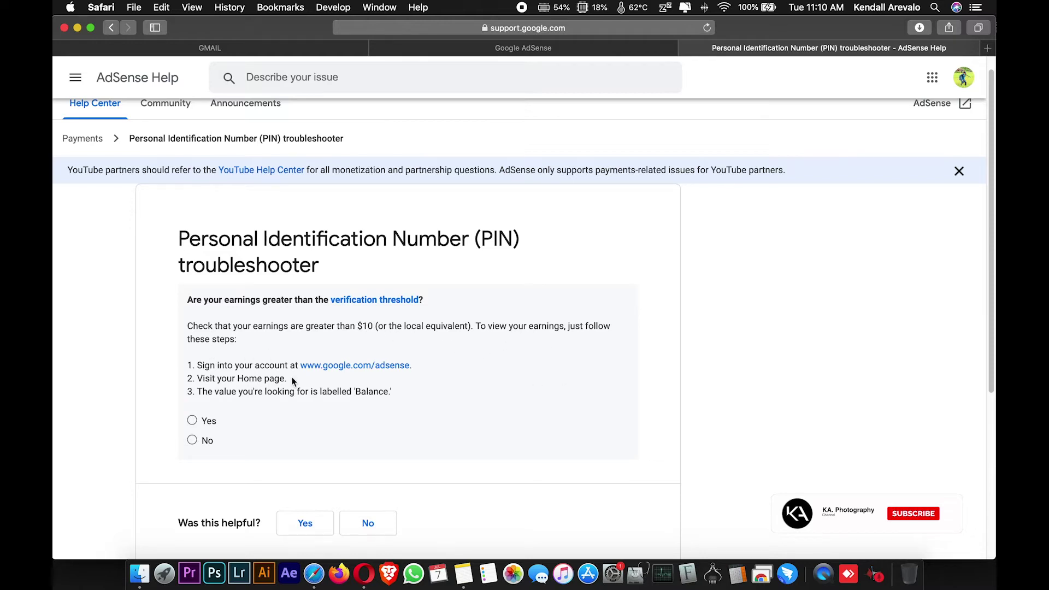
pyautogui.rightClick(336, 366)
# - Open the AdSense link in a new tab, check the Home Balance, then return to the troubleshooter
pyautogui.click(369, 371)
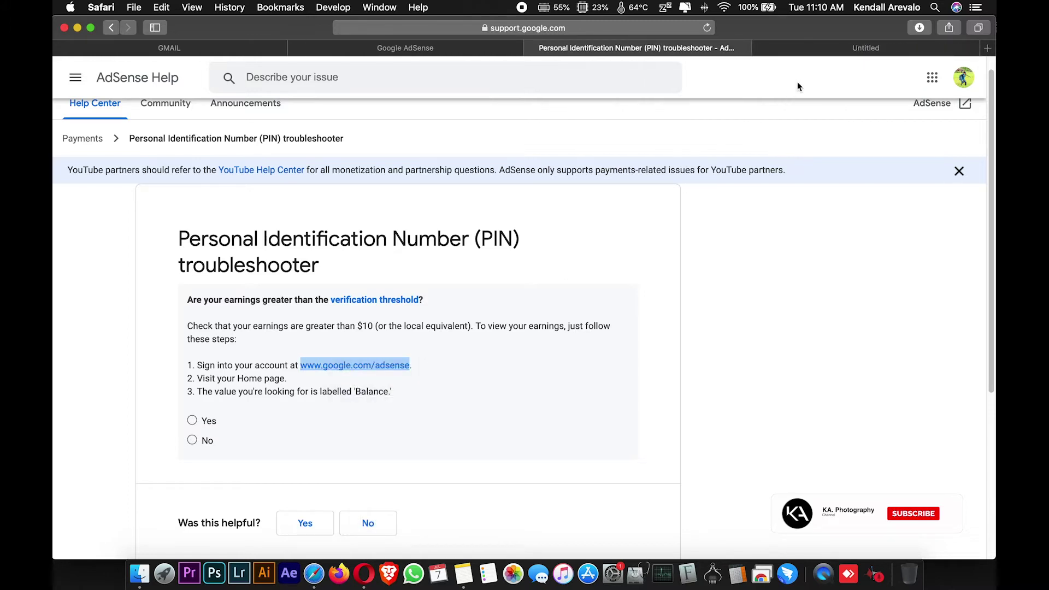
pyautogui.click(809, 49)
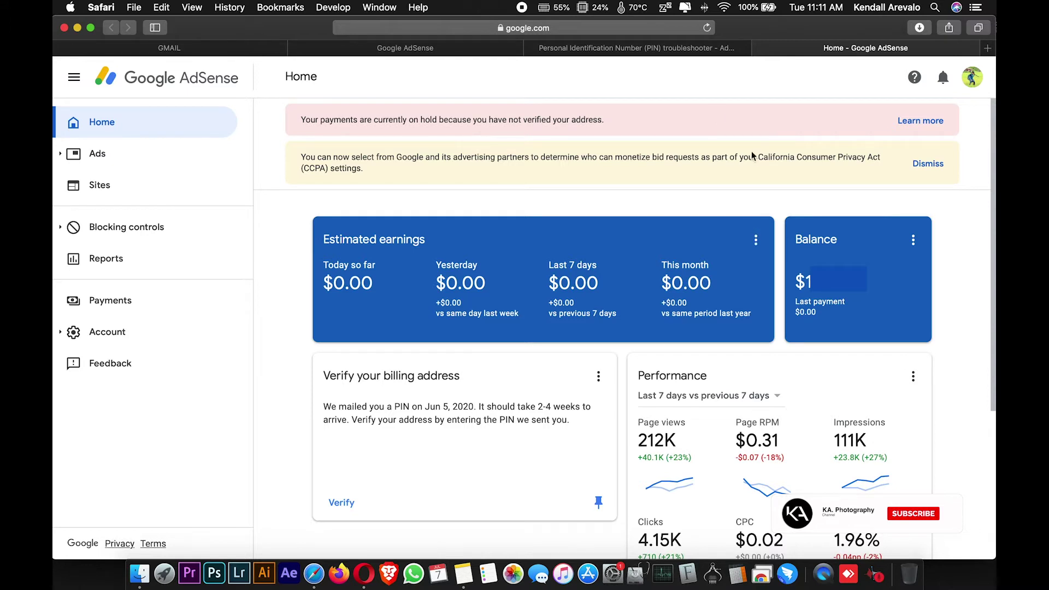
pyautogui.click(637, 49)
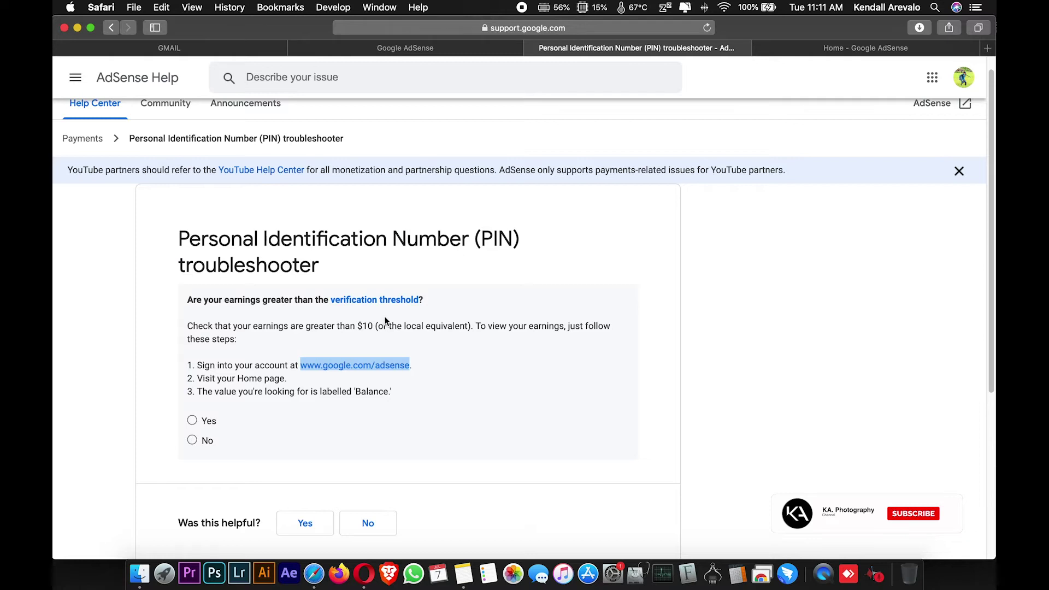
# - Answer Yes to earnings above the $10 threshold and No to having received the PIN
pyautogui.click(195, 424)
pyautogui.scroll(-4, 338, 425)
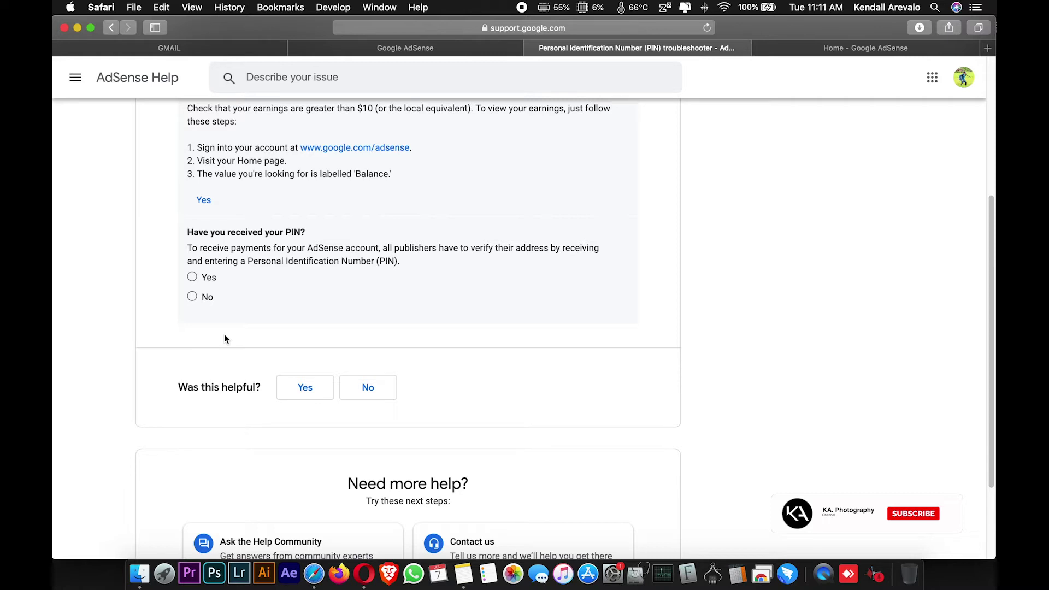
pyautogui.click(192, 298)
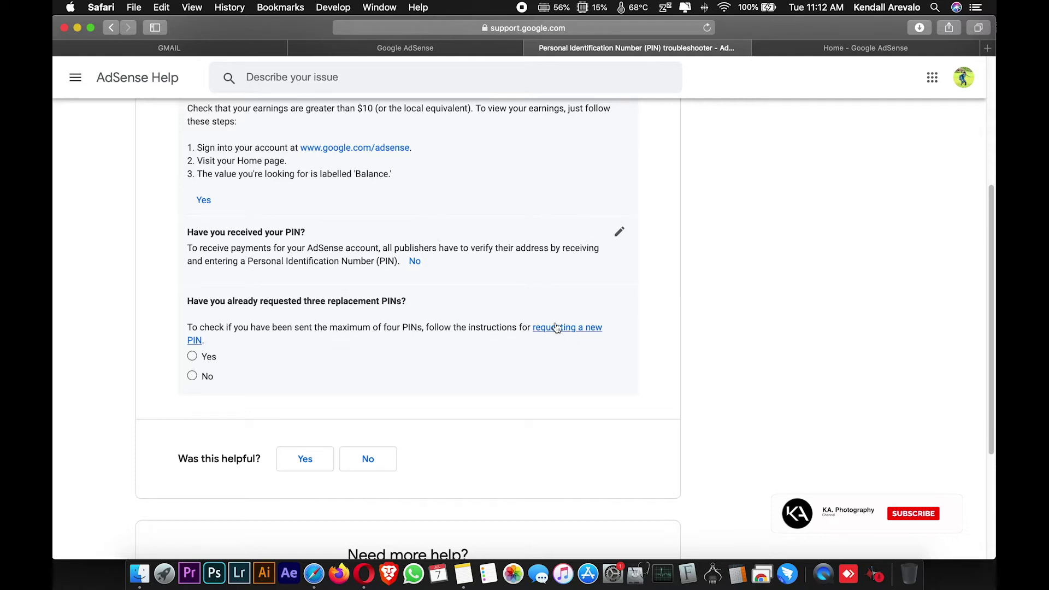
# - After glancing at the AdSense PIN card, answer Yes to having requested three replacement PINs
pyautogui.click(447, 49)
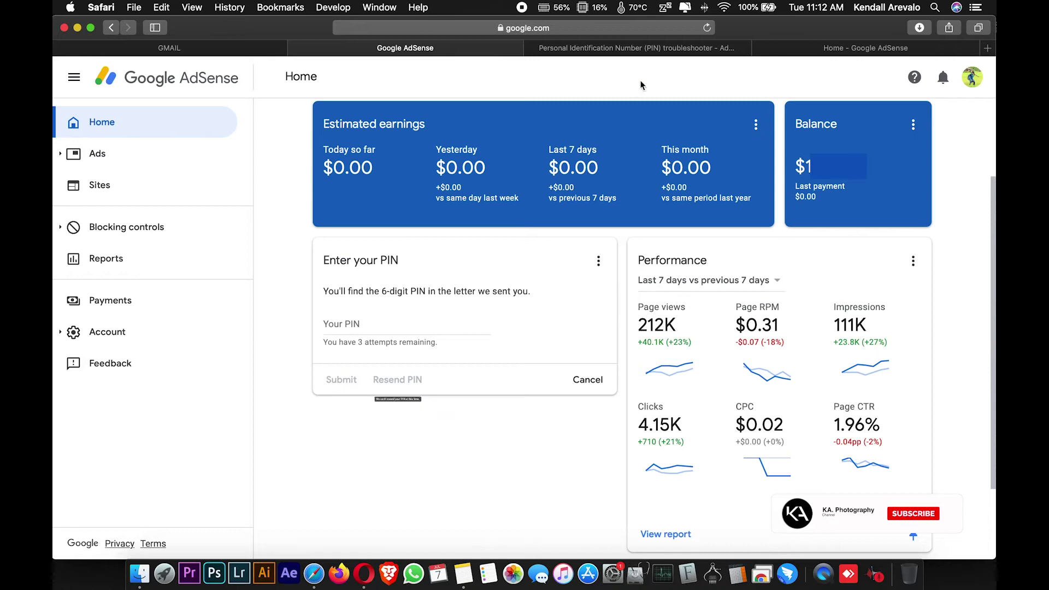
pyautogui.click(648, 50)
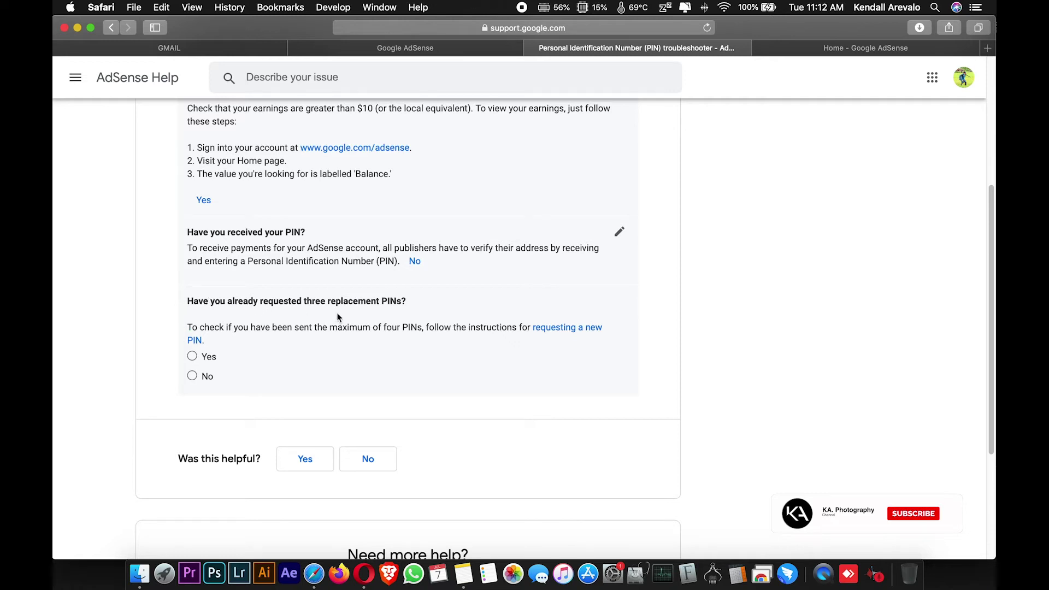
pyautogui.click(192, 356)
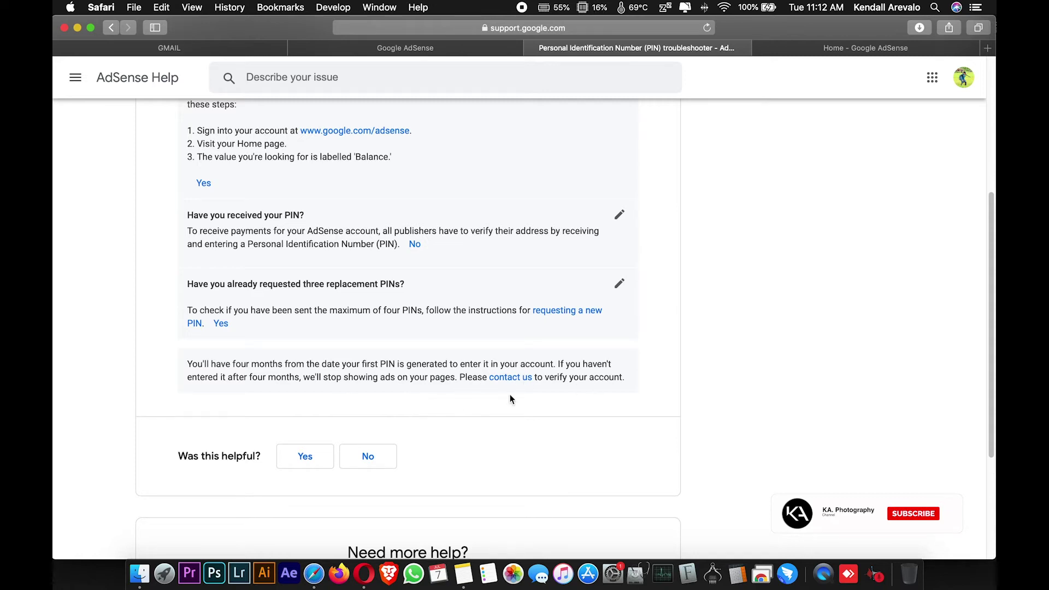
pyautogui.click(511, 378)
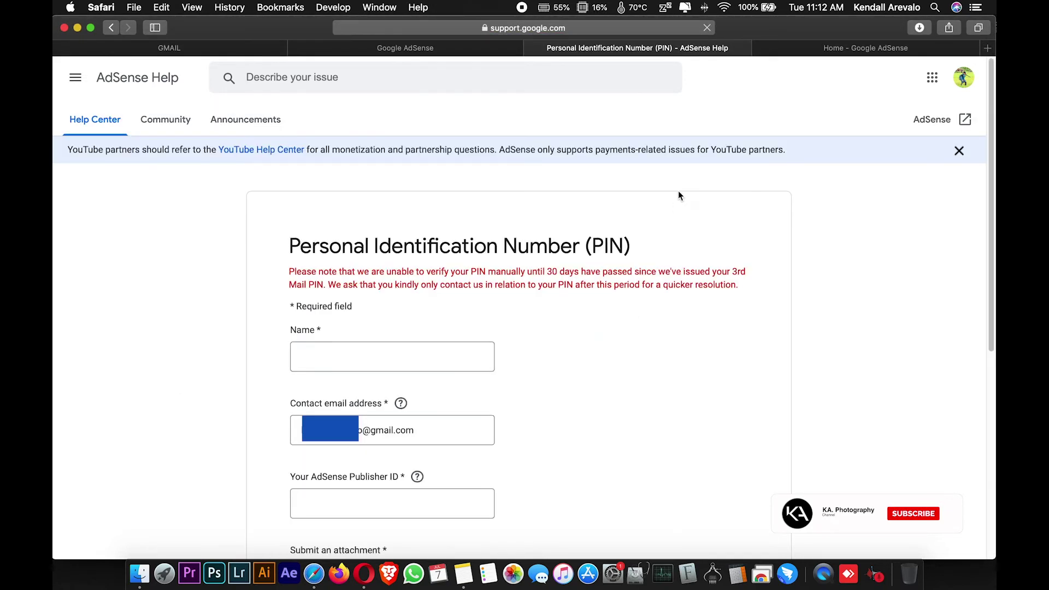
pyautogui.scroll(-1, 657, 180)
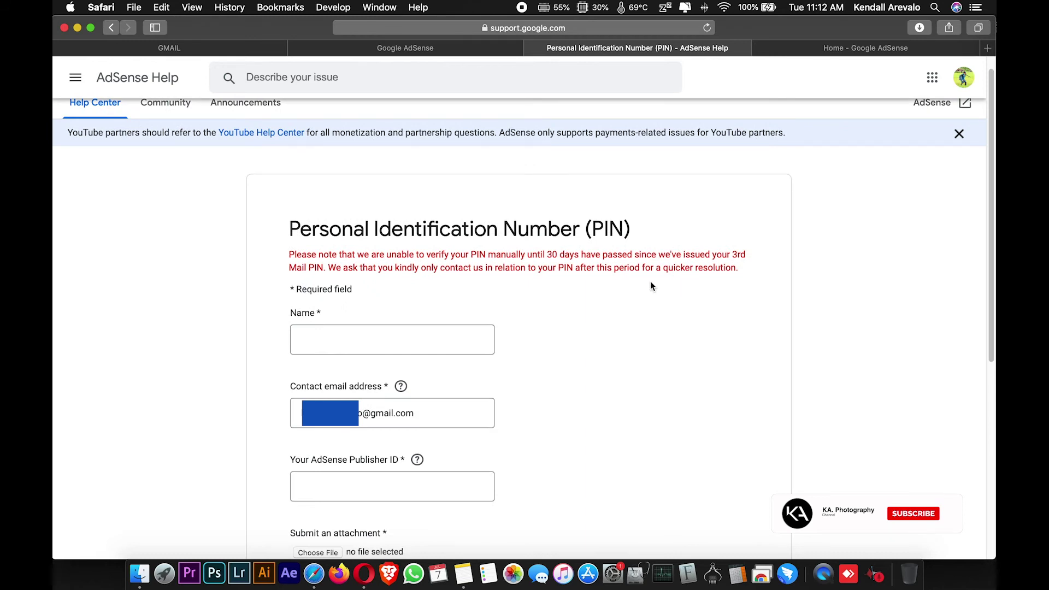
pyautogui.scroll(-2, 364, 359)
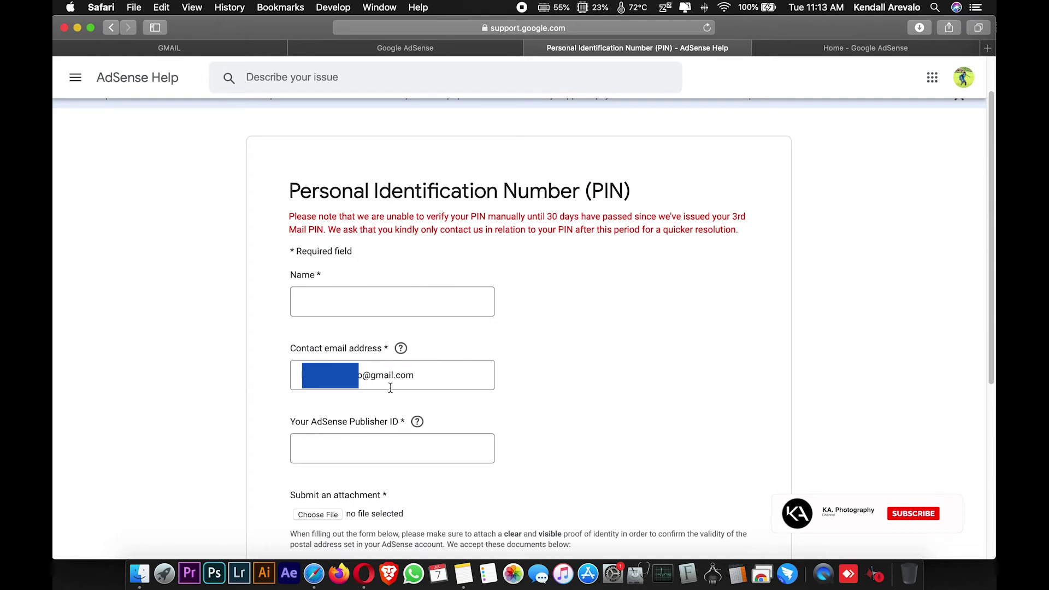
pyautogui.moveTo(429, 377); pyautogui.dragTo(281, 370)
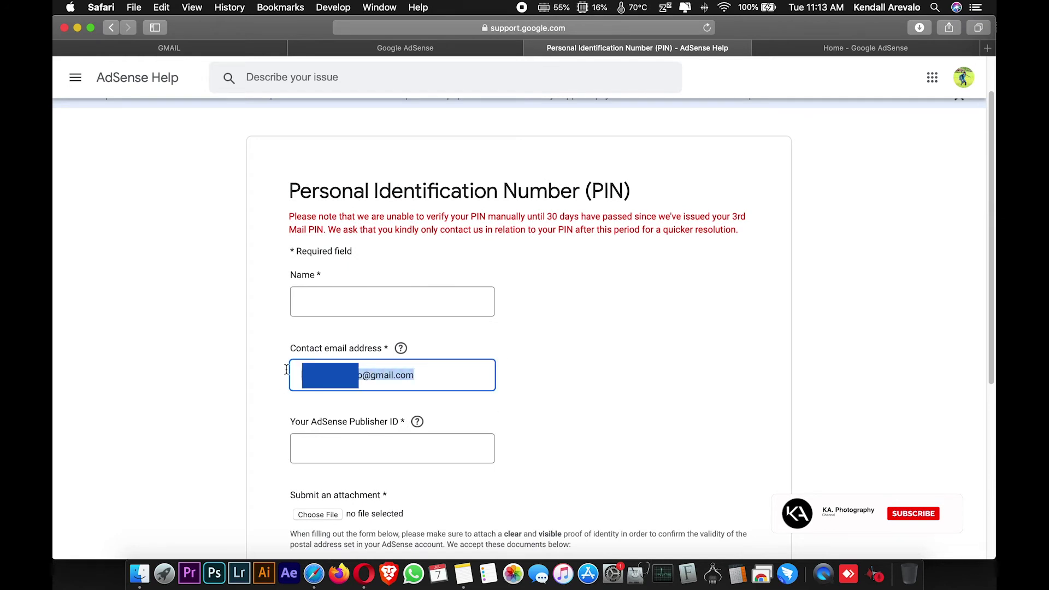
pyautogui.click(589, 370)
pyautogui.scroll(1, 578, 369)
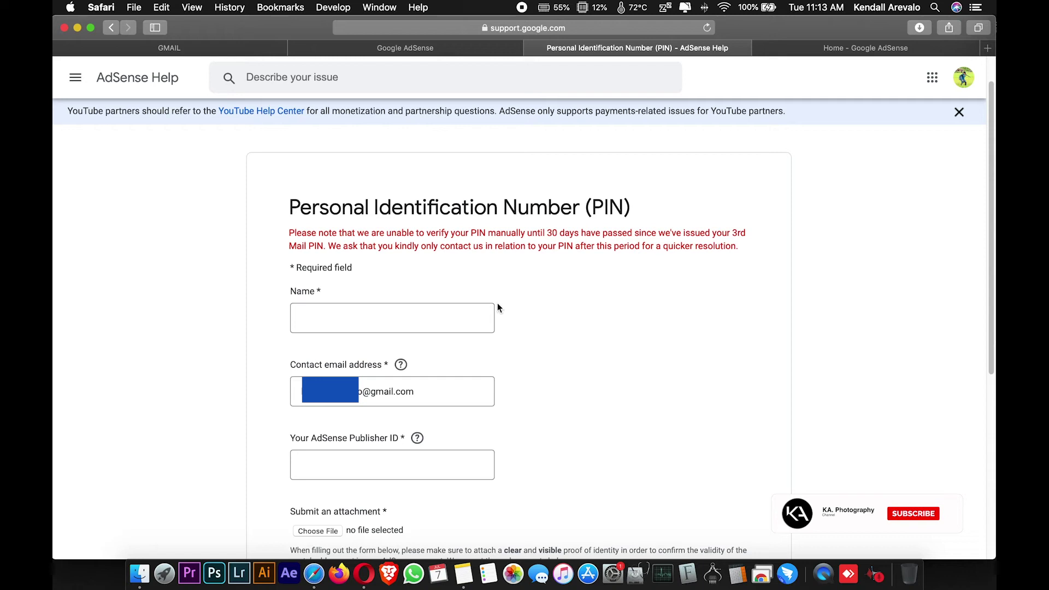
pyautogui.moveTo(290, 230); pyautogui.dragTo(686, 258)
pyautogui.click(546, 250)
pyautogui.moveTo(290, 235); pyautogui.dragTo(684, 261)
pyautogui.click(598, 279)
pyautogui.moveTo(547, 233); pyautogui.dragTo(564, 234)
pyautogui.click(565, 234)
pyautogui.moveTo(547, 233); pyautogui.dragTo(581, 234)
pyautogui.click(564, 258)
pyautogui.click(555, 270)
pyautogui.click(555, 235)
pyautogui.moveTo(289, 232); pyautogui.dragTo(674, 267)
pyautogui.click(666, 286)
pyautogui.moveTo(290, 234); pyautogui.dragTo(714, 262)
pyautogui.click(665, 274)
pyautogui.moveTo(289, 234); pyautogui.dragTo(340, 234)
pyautogui.click(411, 273)
pyautogui.scroll(-2, 411, 272)
pyautogui.click(382, 266)
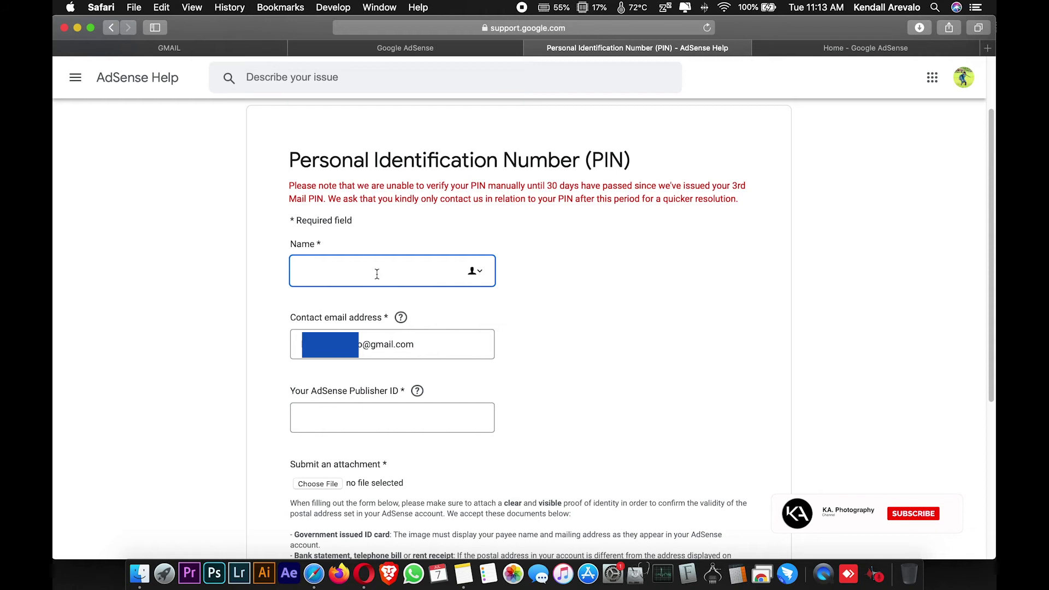
pyautogui.moveTo(429, 345); pyautogui.dragTo(227, 335)
pyautogui.click(328, 408)
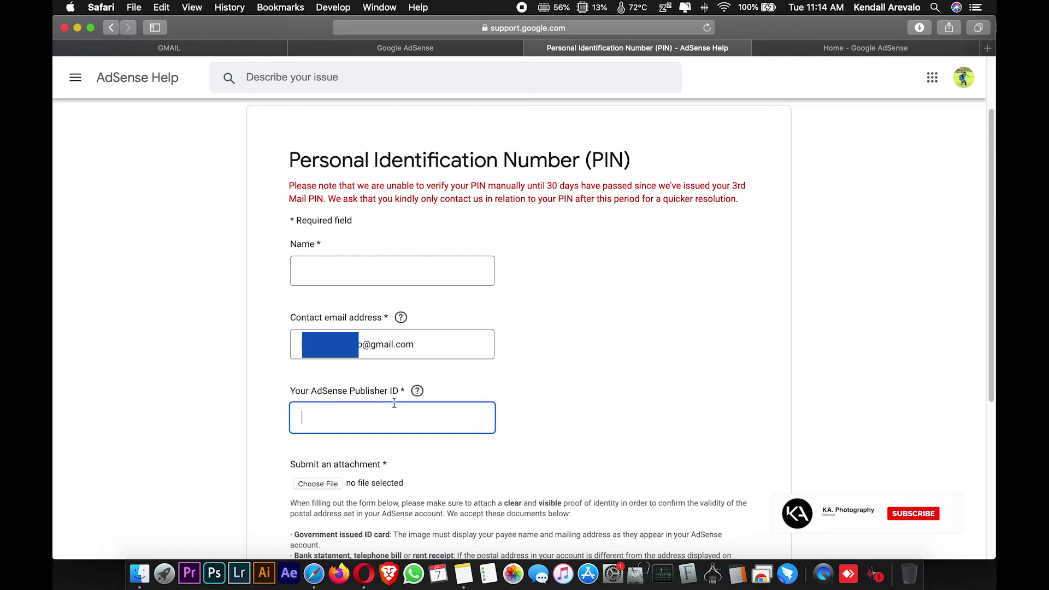
pyautogui.click(558, 415)
pyautogui.scroll(-1, 513, 415)
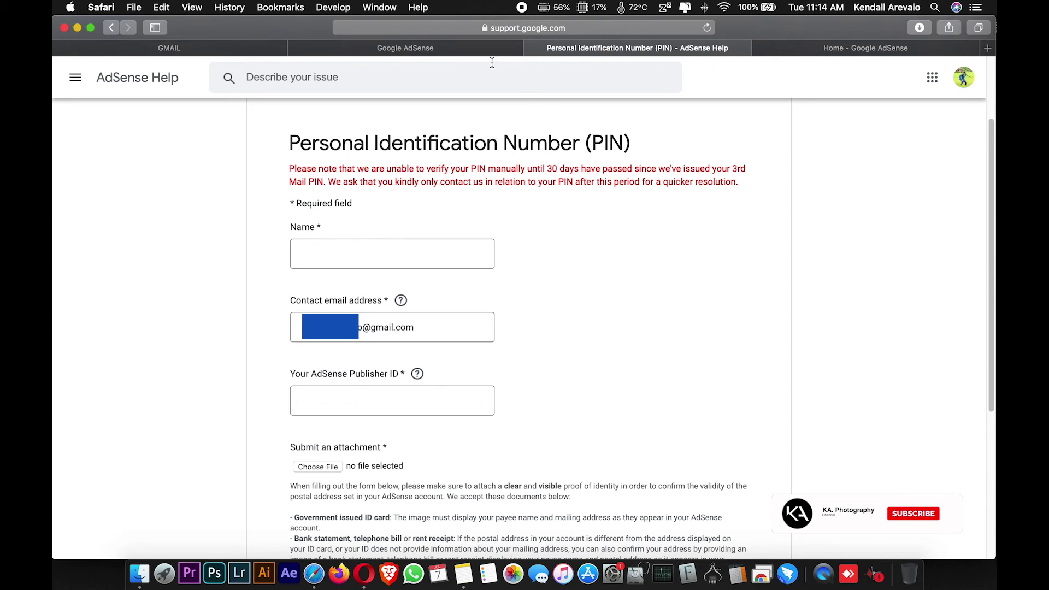
# - Copy the publisher ID from the AdSense Account information page
pyautogui.click(462, 50)
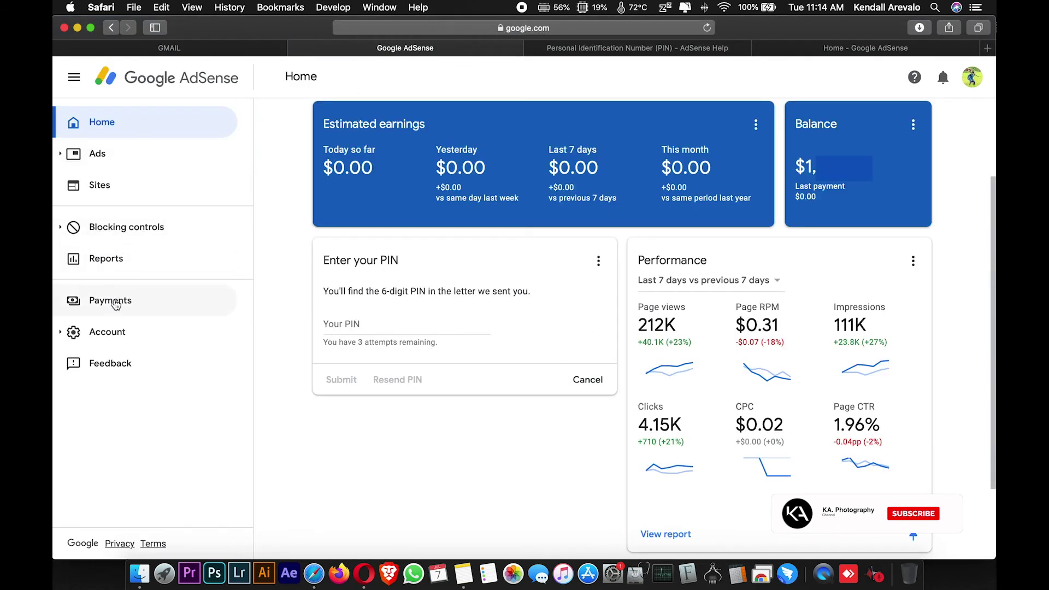
pyautogui.click(99, 334)
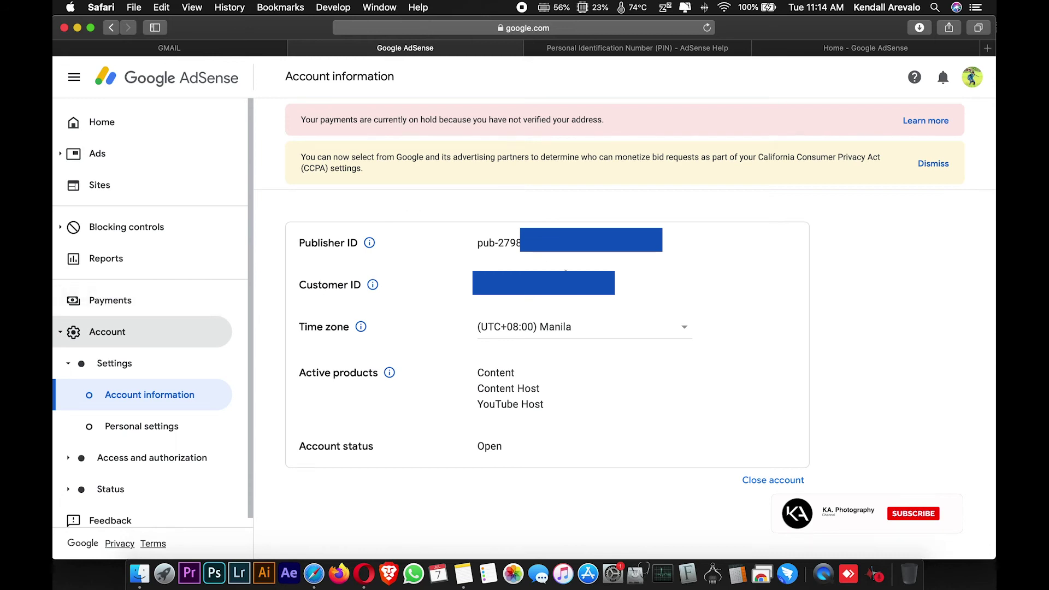
pyautogui.moveTo(590, 243); pyautogui.dragTo(469, 241)
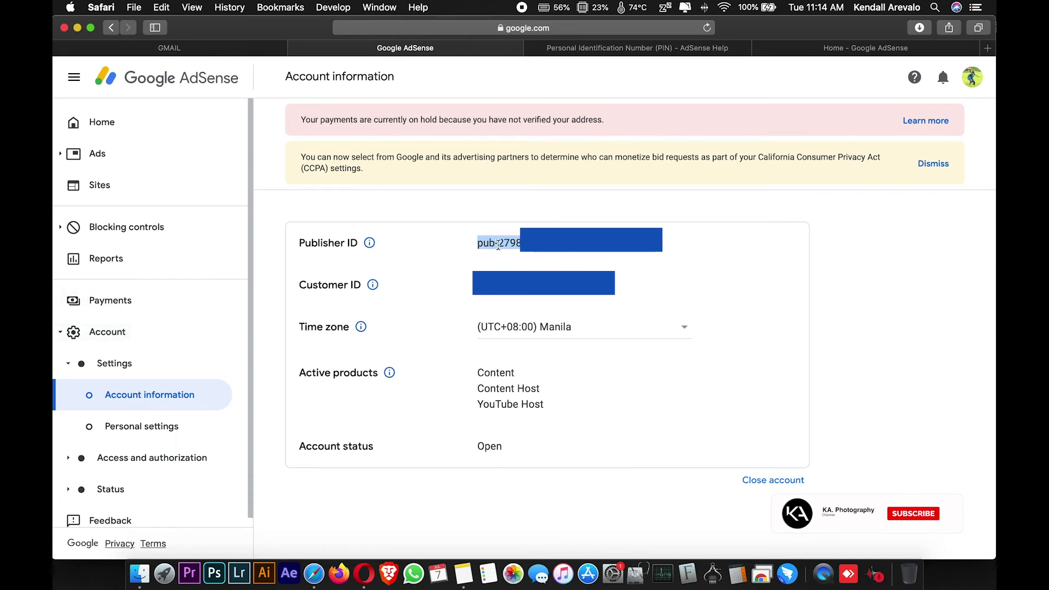
pyautogui.rightClick(512, 253)
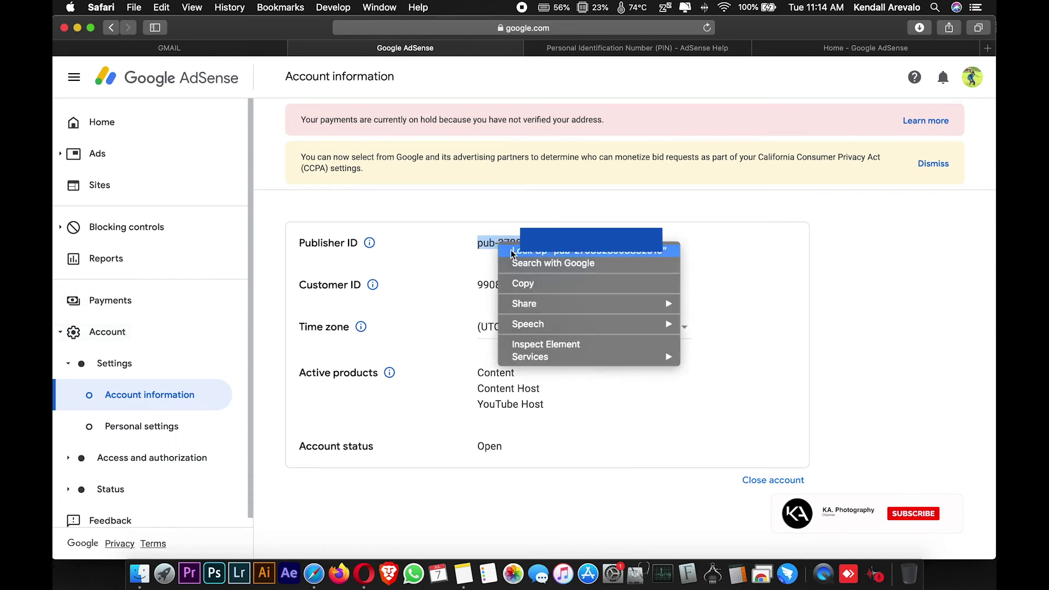
pyautogui.click(522, 285)
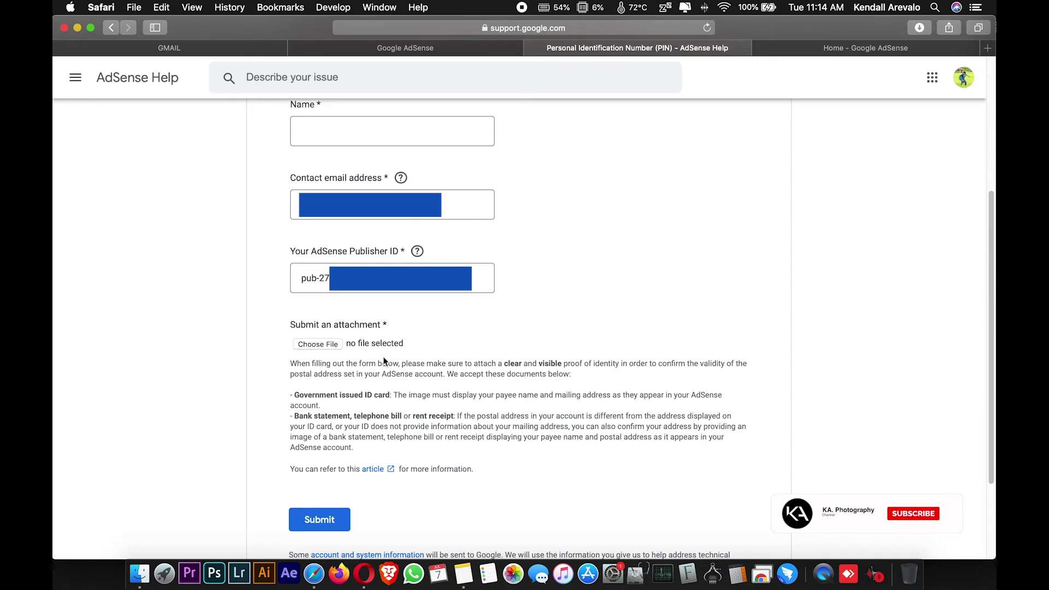
pyautogui.click(419, 343)
pyautogui.click(748, 488)
pyautogui.moveTo(289, 367); pyautogui.dragTo(724, 438)
pyautogui.scroll(4, 284, 251)
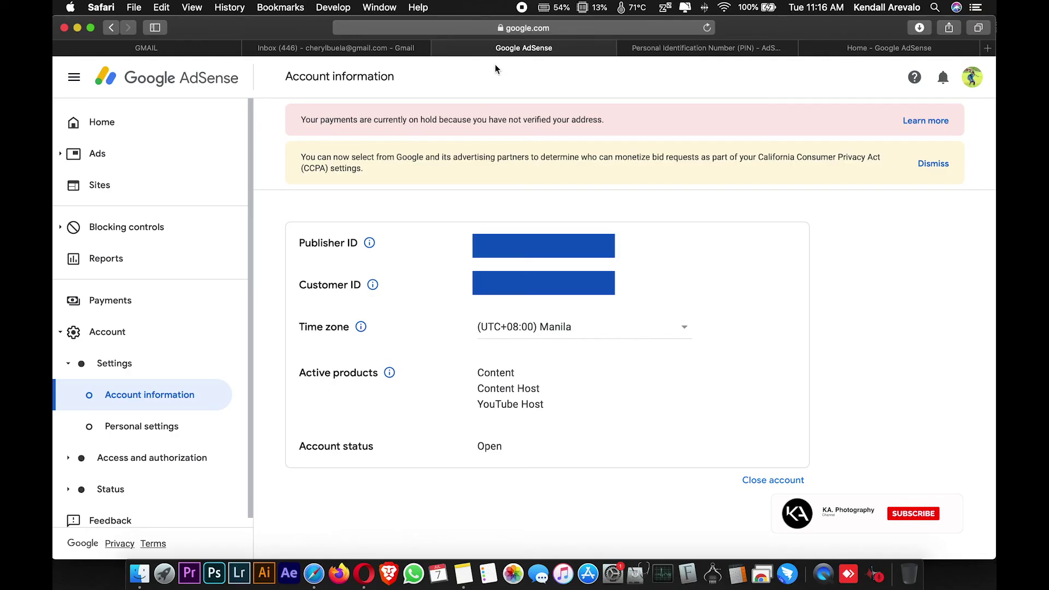
# - Open Payments and view the payment methods, with Western Union listed as primary
pyautogui.scroll(-1, 182, 317)
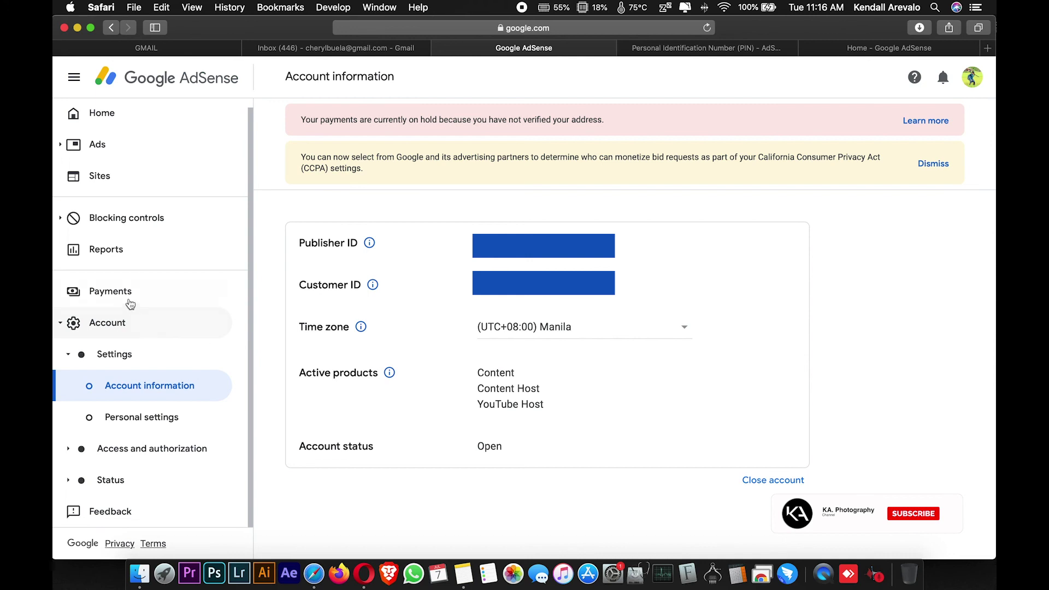
pyautogui.click(127, 299)
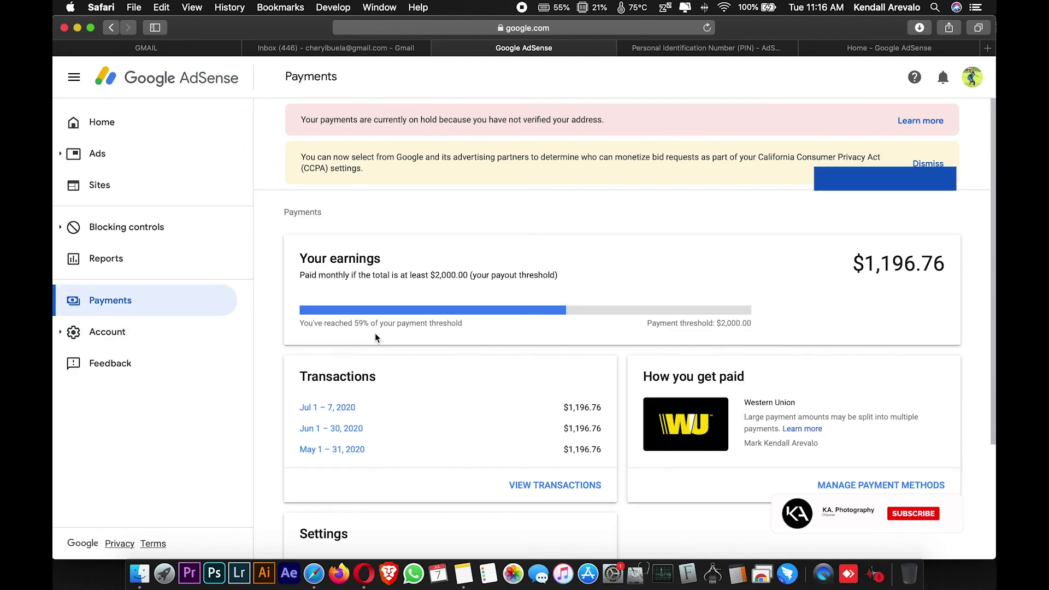
pyautogui.scroll(-3, 474, 361)
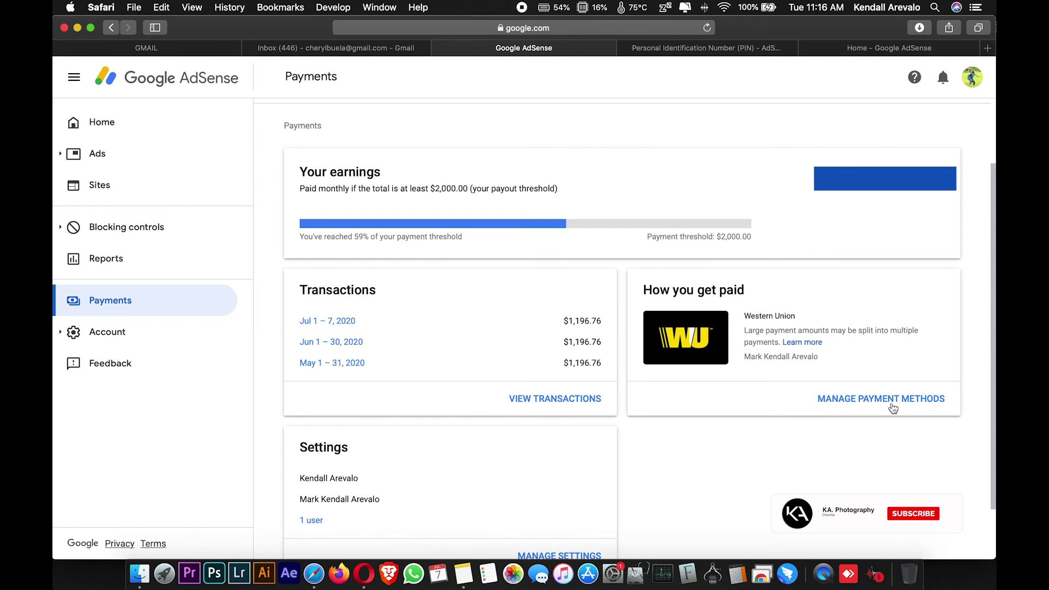
pyautogui.click(891, 407)
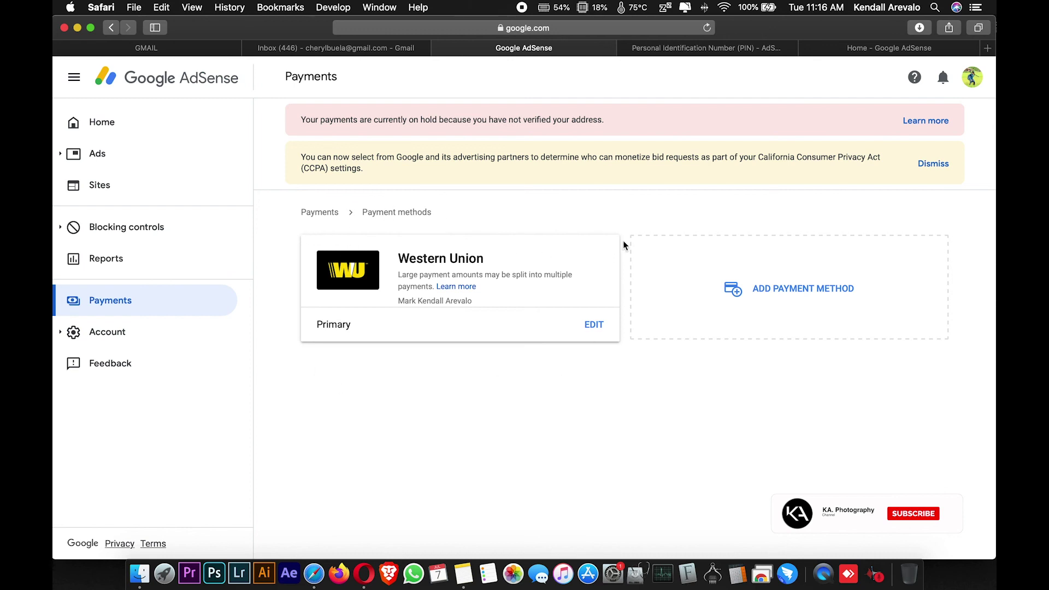
# - Start adding a payment method, then cancel without adding one
pyautogui.click(779, 300)
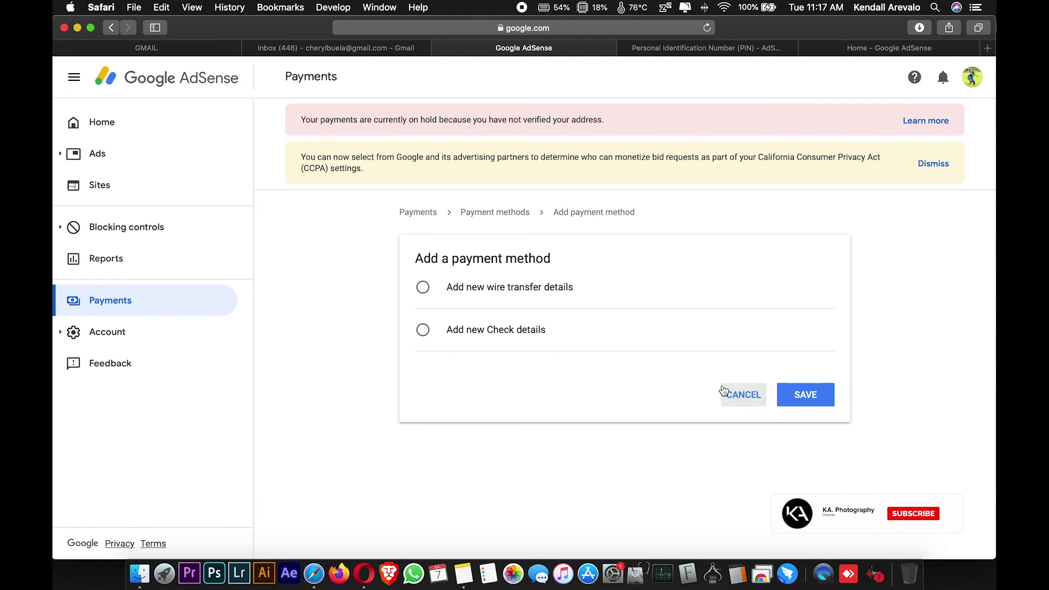
pyautogui.click(759, 402)
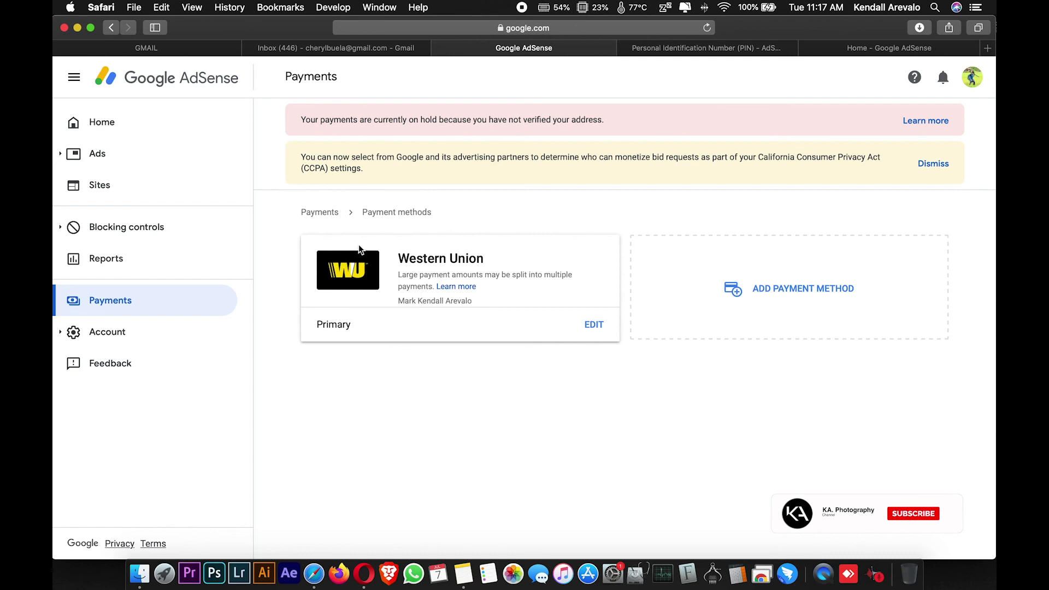
pyautogui.moveTo(354, 247); pyautogui.dragTo(713, 395)
pyautogui.click(444, 343)
# - Scroll through the photography channel's YouTube home page
pyautogui.click(130, 130)
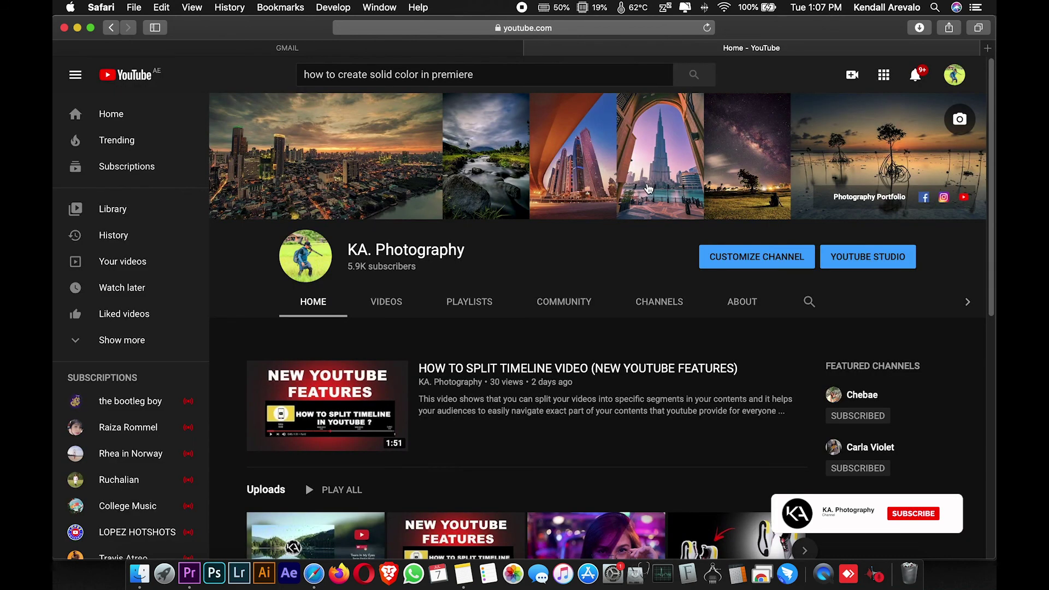
pyautogui.scroll(-3, 648, 189)
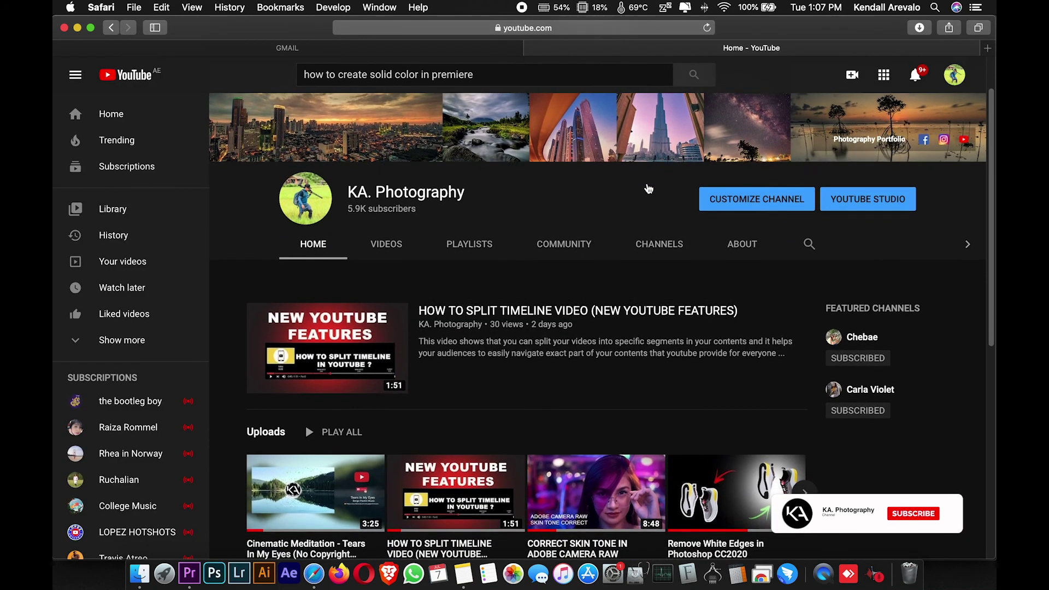
pyautogui.scroll(-3, 649, 189)
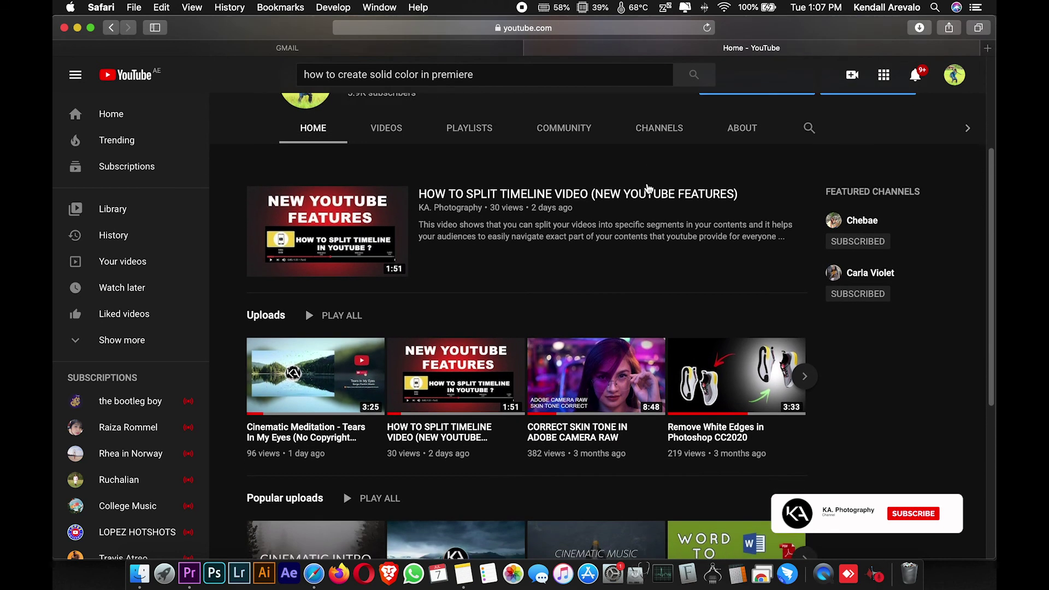
pyautogui.scroll(-3, 649, 188)
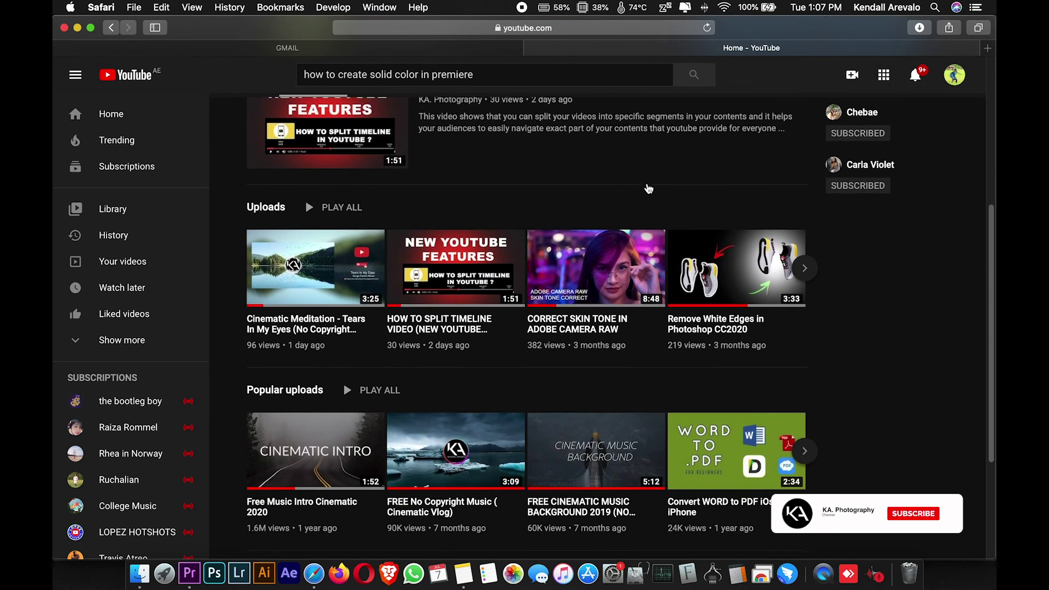
pyautogui.scroll(-3, 649, 188)
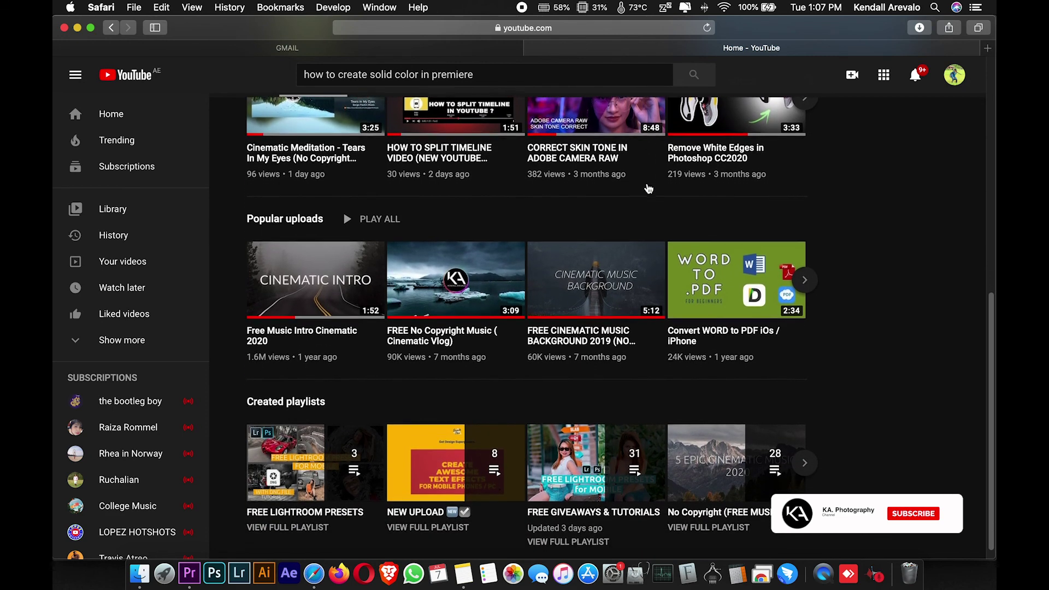
pyautogui.scroll(10, 649, 188)
# - Open the channel's VIDEOS tab and browse the uploads grid
pyautogui.click(387, 285)
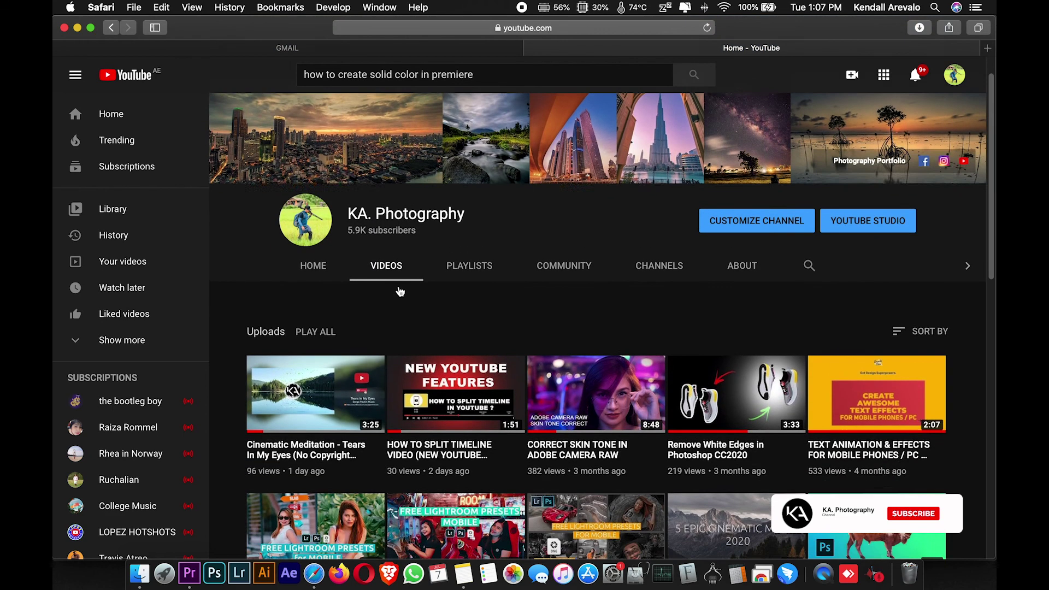
pyautogui.scroll(-3, 400, 293)
pyautogui.scroll(-5, 400, 292)
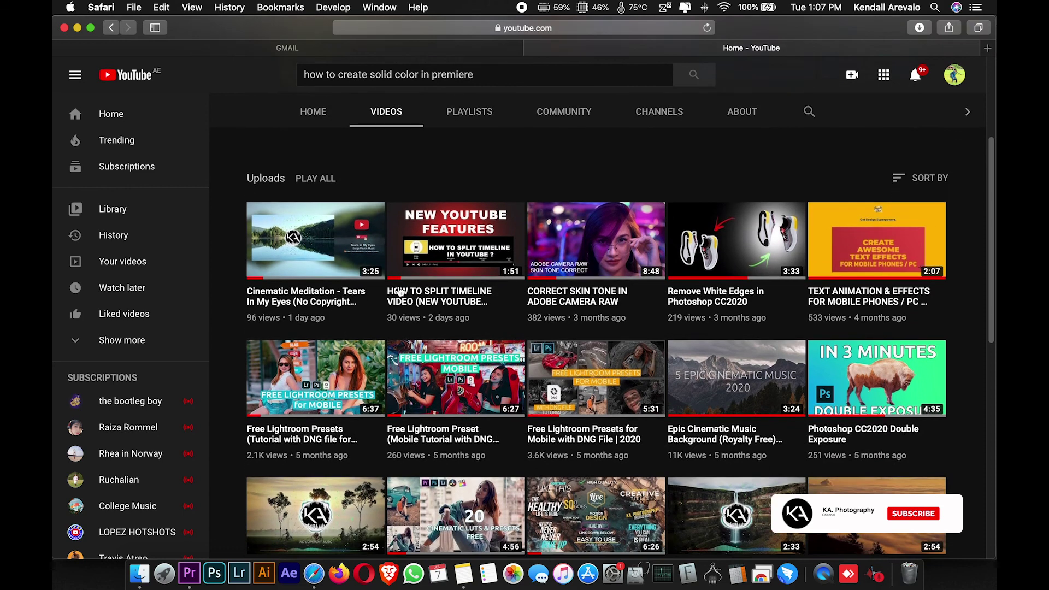
pyautogui.scroll(-5, 400, 292)
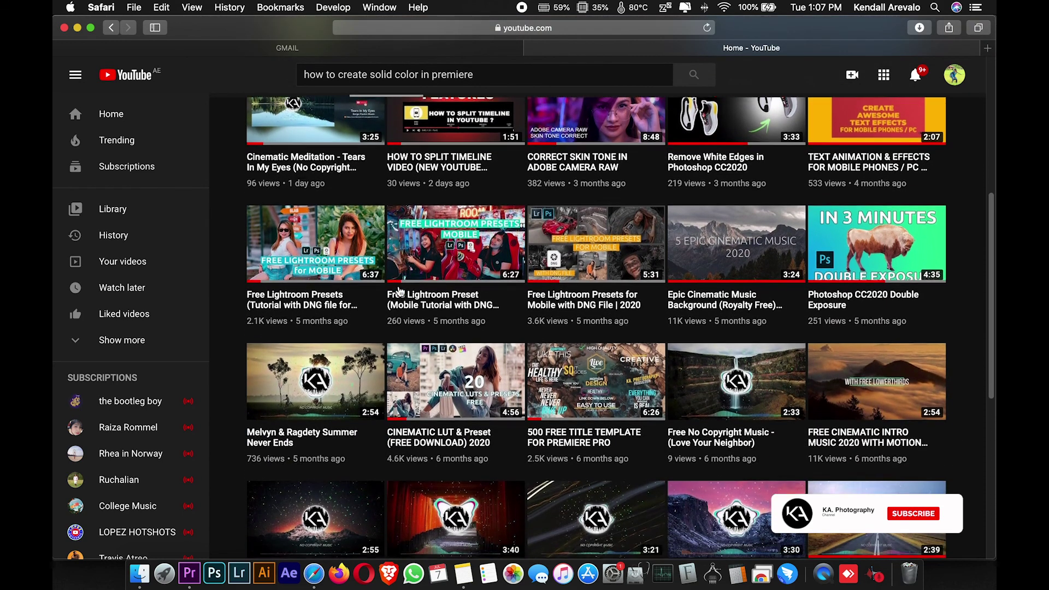
pyautogui.scroll(-5, 399, 292)
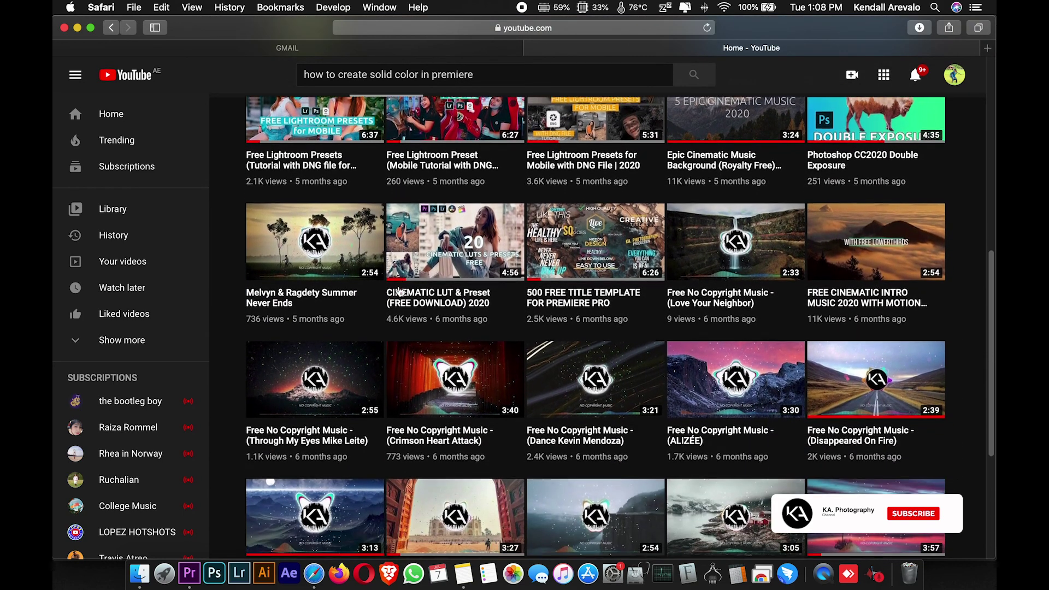